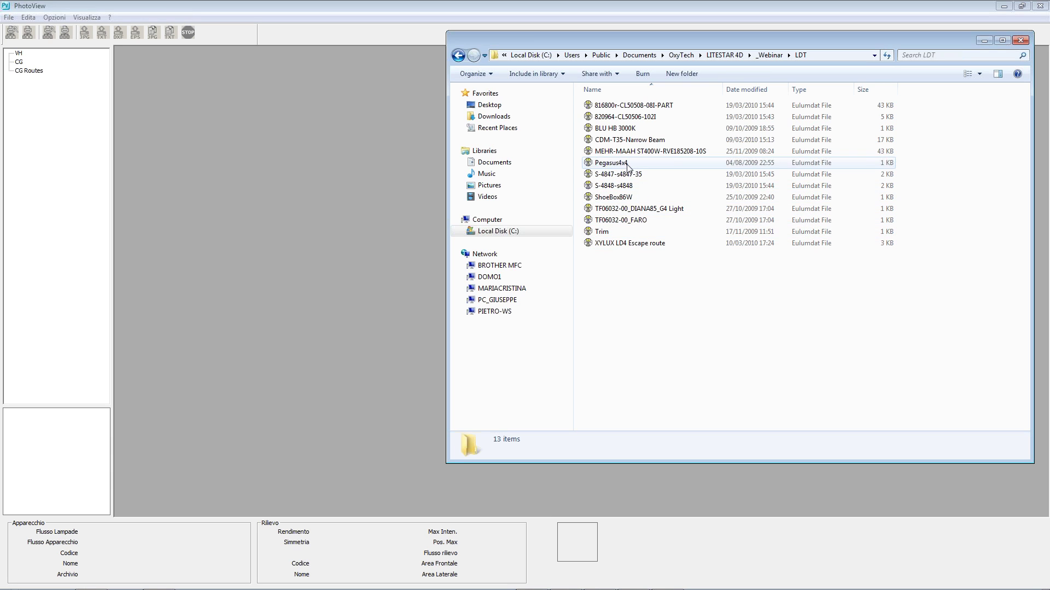
Load the S-4847-s4847-35 and S-4848-s4848 Eulumdat files from the LDT folder into PhotoView
{"action": "mouse_move", "coordinate": [612, 141]}
{"action": "left_mouse_down"}
{"action": "mouse_move", "coordinate": [370, 137]}
{"action": "mouse_move", "coordinate": [593, 145]}
{"action": "left_mouse_up"}
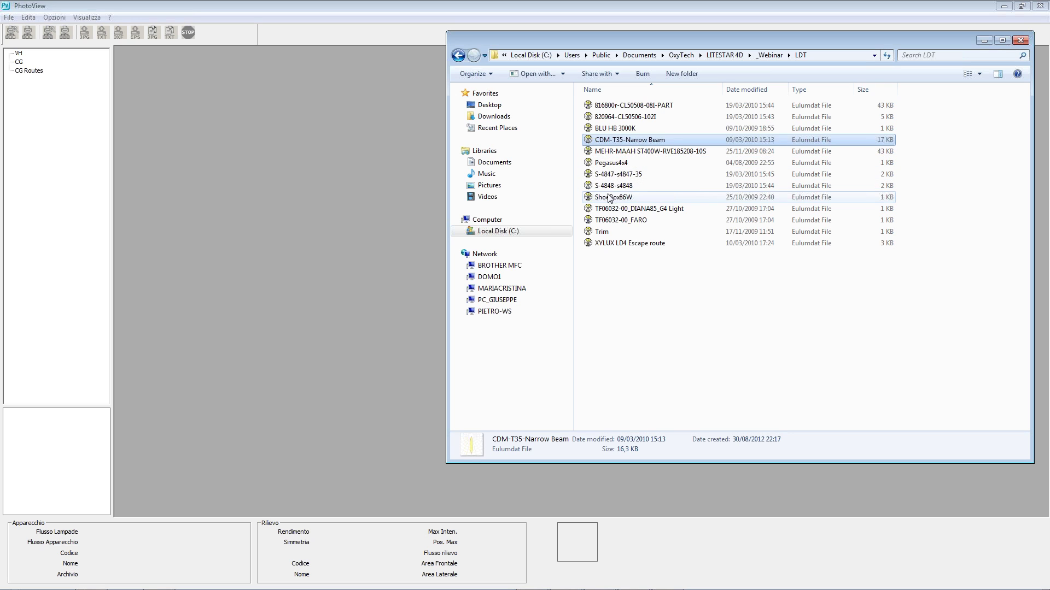
{"action": "left_click_drag", "start_coordinate": [601, 176], "coordinate": [67, 126]}
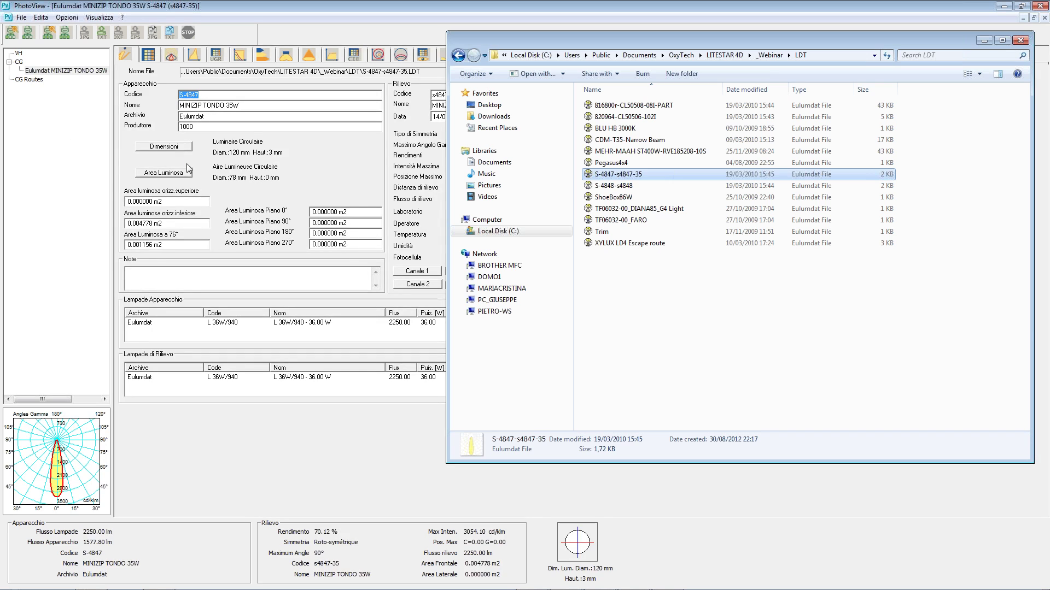
{"action": "left_click_drag", "start_coordinate": [651, 41], "coordinate": [543, 68]}
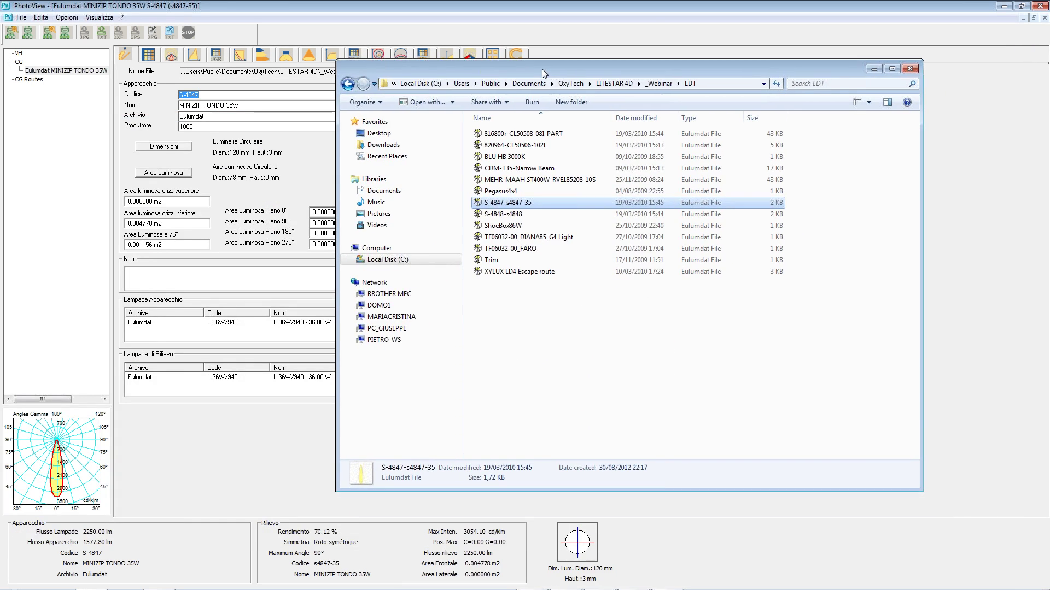
{"action": "left_click_drag", "start_coordinate": [501, 221], "coordinate": [69, 176]}
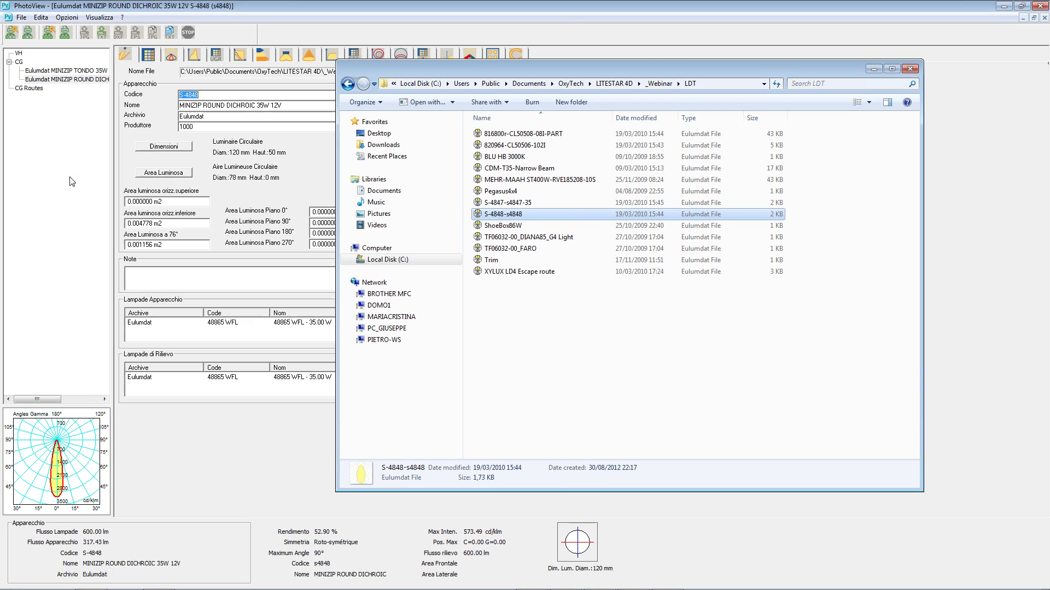
{"action": "left_click", "coordinate": [489, 226]}
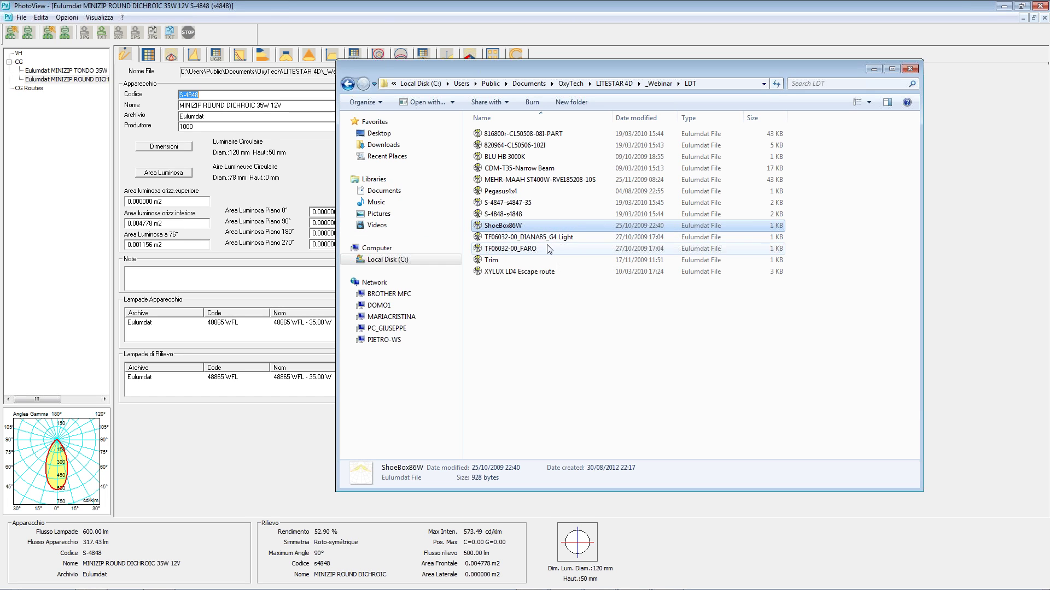
Load the TF06032-00_DIANA85_G4 Light, TF06032-00_FARO, Trim, XYLUX LD4 Escape route, BLU HB 3000K and 820964-CL50506-102I files into PhotoView
{"action": "left_click_drag", "start_coordinate": [509, 237], "coordinate": [46, 241]}
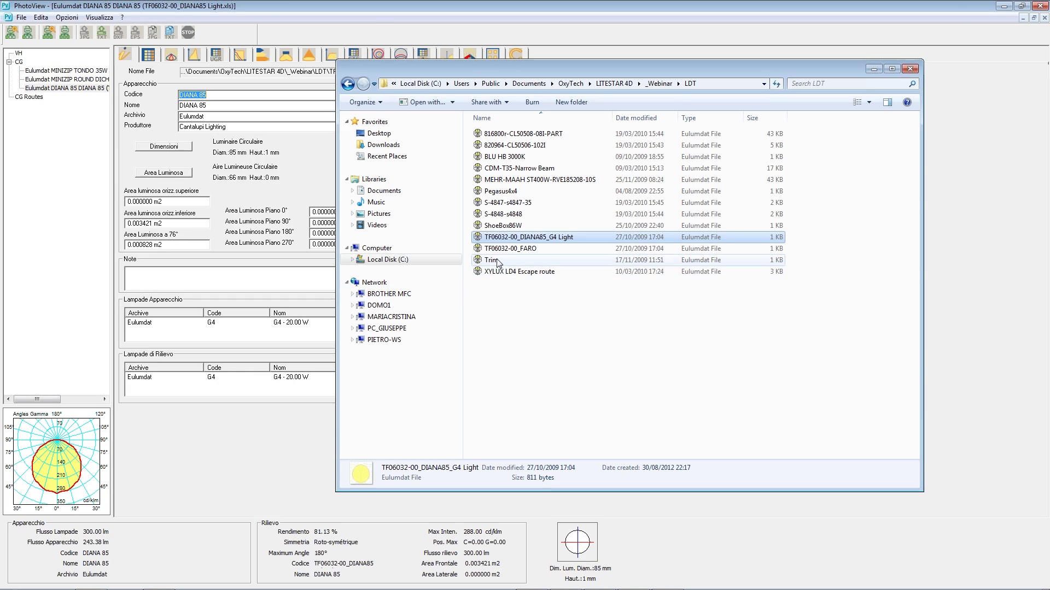
{"action": "left_click_drag", "start_coordinate": [508, 249], "coordinate": [60, 260]}
{"action": "left_click_drag", "start_coordinate": [492, 260], "coordinate": [85, 258]}
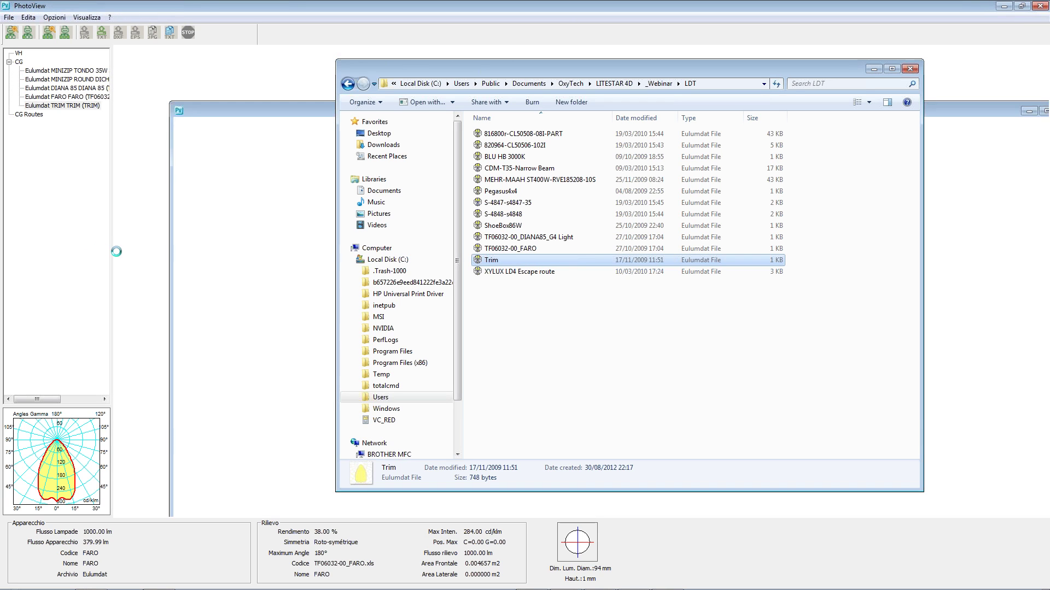
{"action": "left_click_drag", "start_coordinate": [503, 273], "coordinate": [71, 272]}
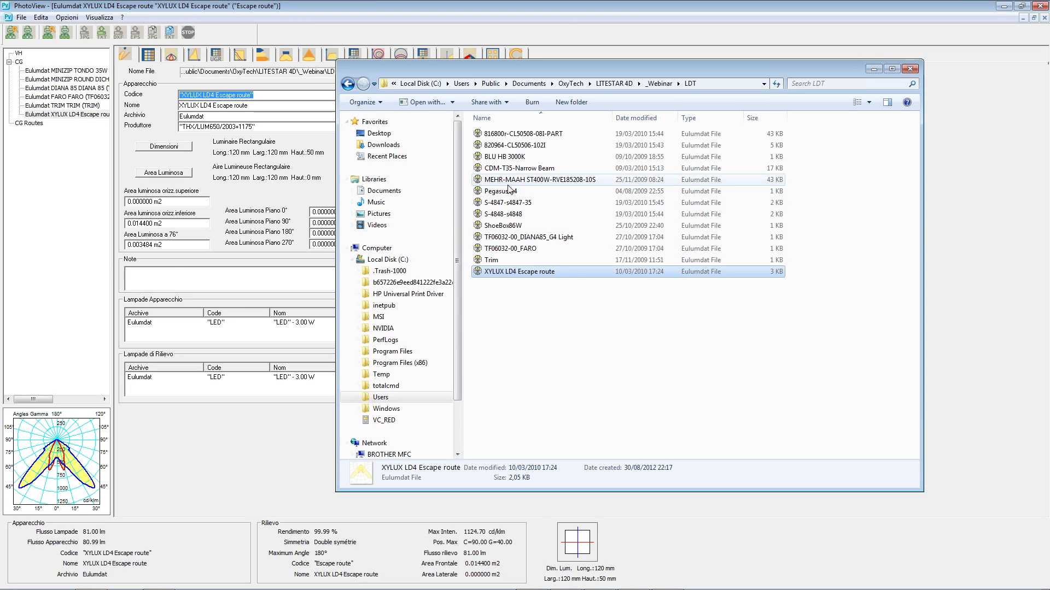
{"action": "left_click_drag", "start_coordinate": [500, 157], "coordinate": [71, 157]}
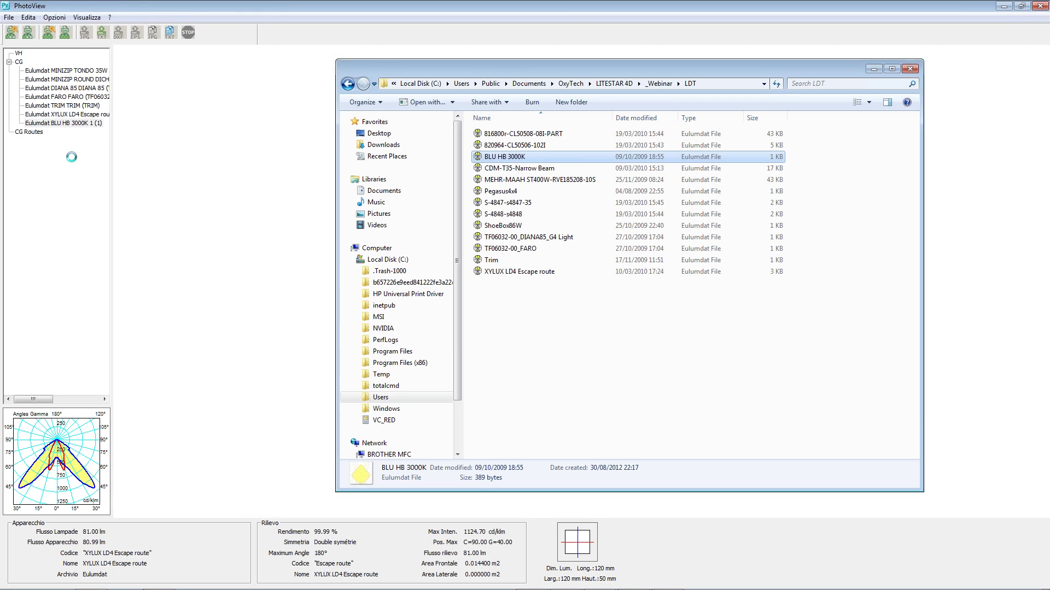
{"action": "left_click_drag", "start_coordinate": [493, 146], "coordinate": [71, 157]}
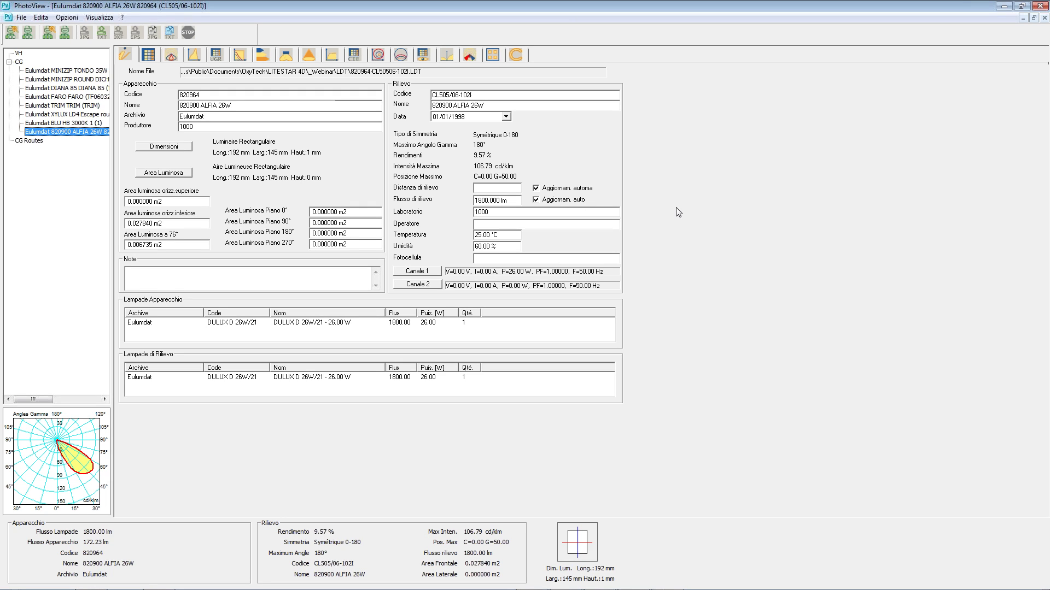
Close every loaded photometry, starting with MINIZIP TONDO 35W, except 820900 ALFIA 26W
{"action": "left_click", "coordinate": [87, 71]}
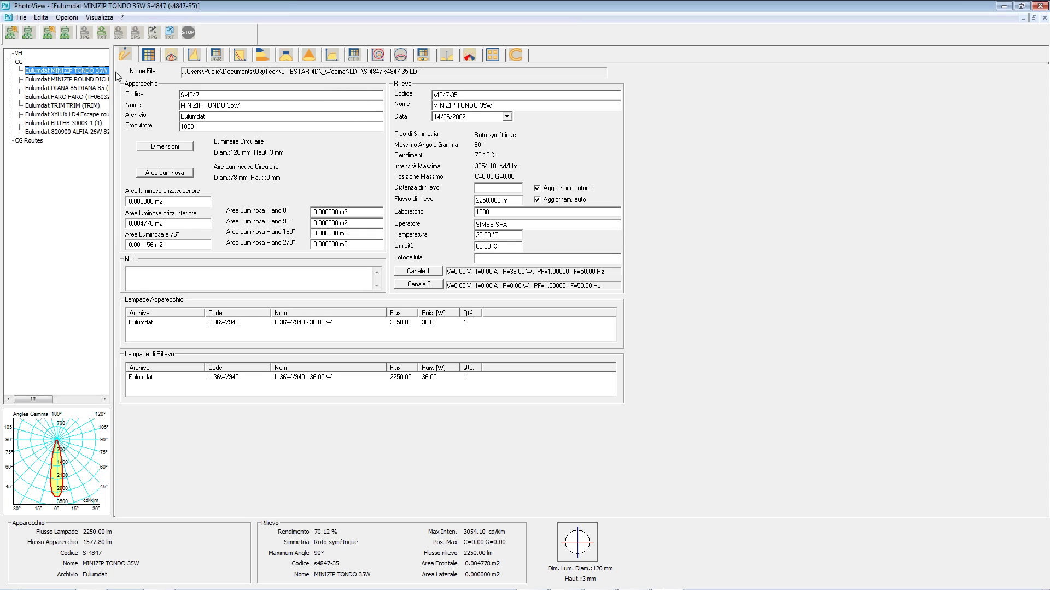
{"action": "left_click", "coordinate": [1045, 18]}
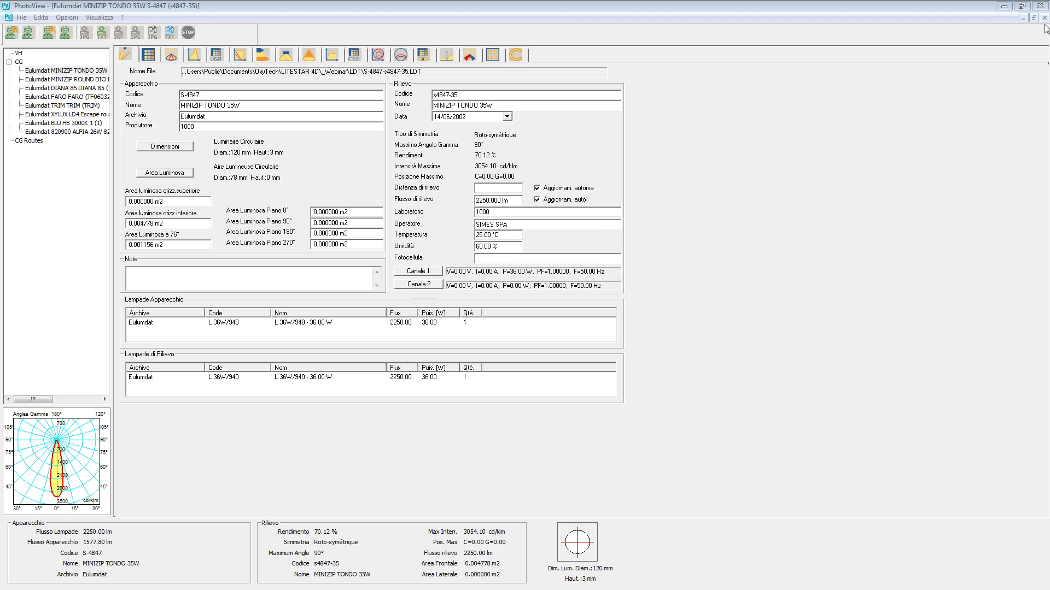
{"action": "left_click", "coordinate": [1044, 18]}
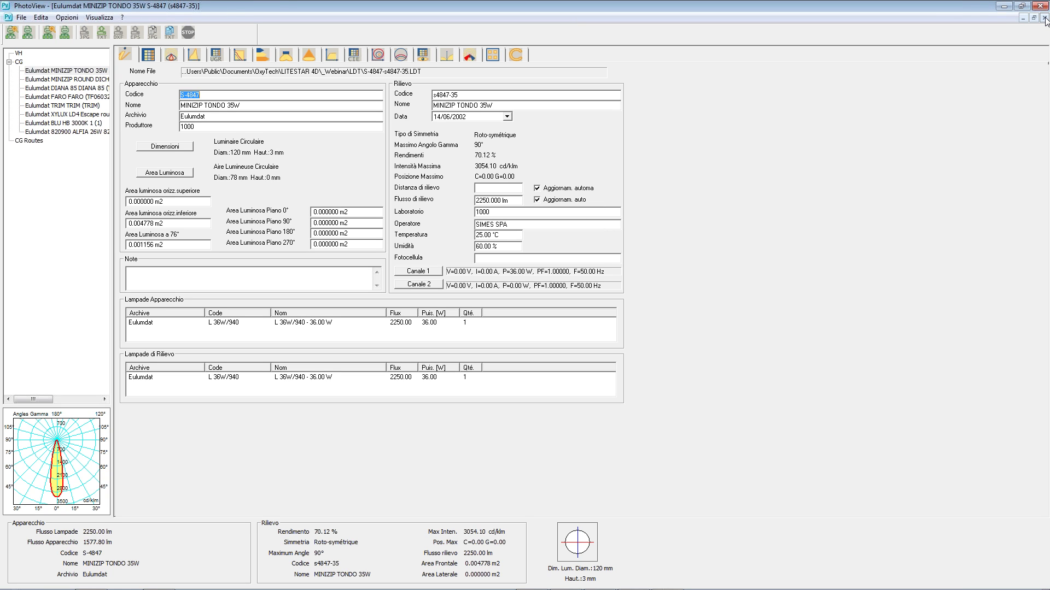
{"action": "left_click", "coordinate": [1044, 18]}
{"action": "left_click", "coordinate": [1044, 18]}
{"action": "left_click", "coordinate": [1044, 18]}
{"action": "left_click", "coordinate": [1045, 18]}
{"action": "left_click", "coordinate": [1044, 18]}
{"action": "left_click", "coordinate": [1044, 18]}
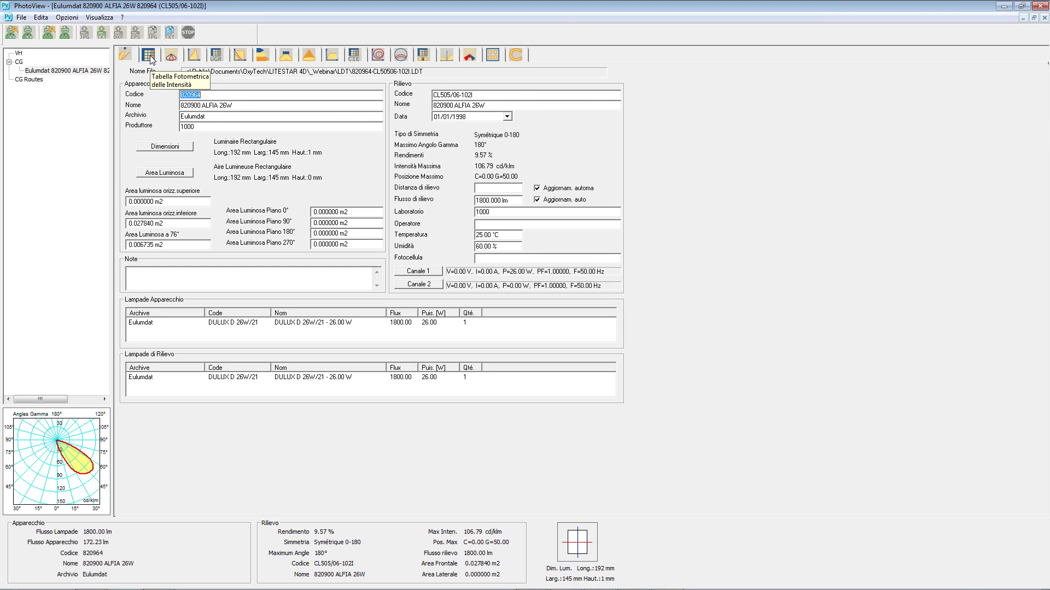
View the intensity table and the polar diagram of the 820900 ALFIA 26W photometry
{"action": "left_click", "coordinate": [38, 228]}
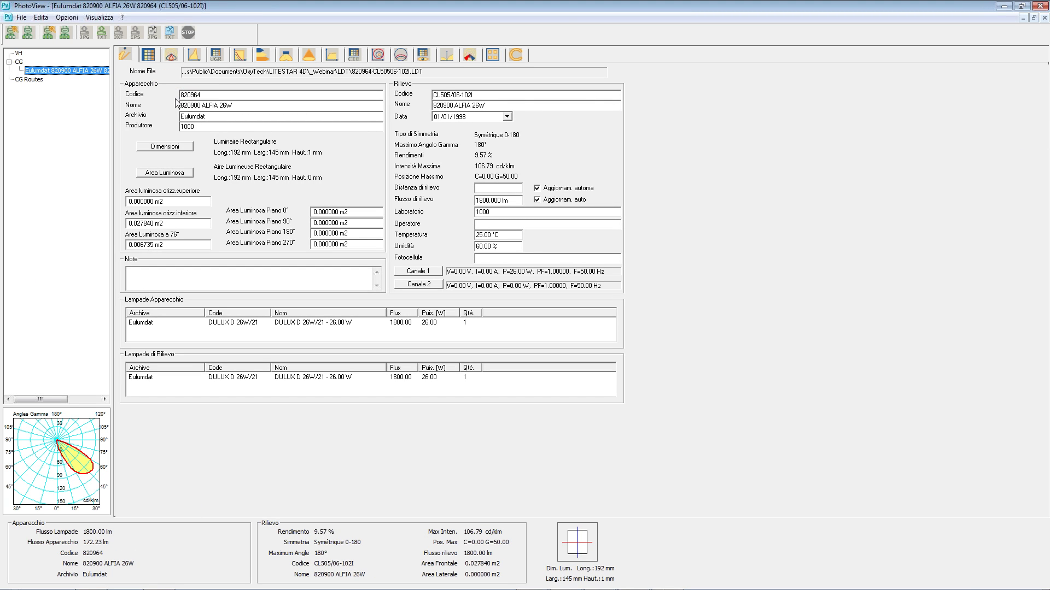
{"action": "left_click", "coordinate": [149, 55]}
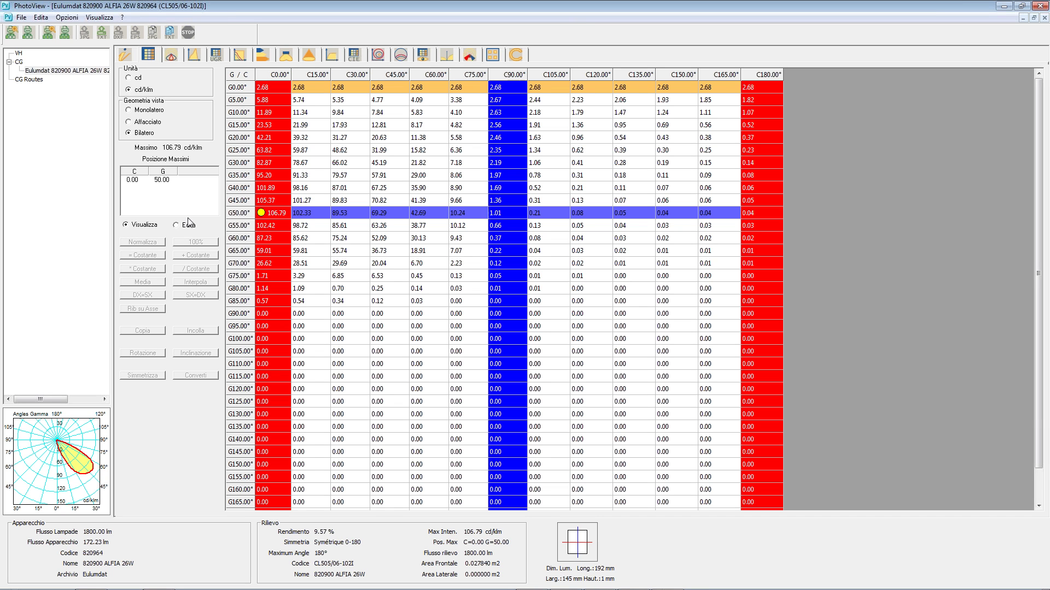
{"action": "left_click", "coordinate": [171, 55]}
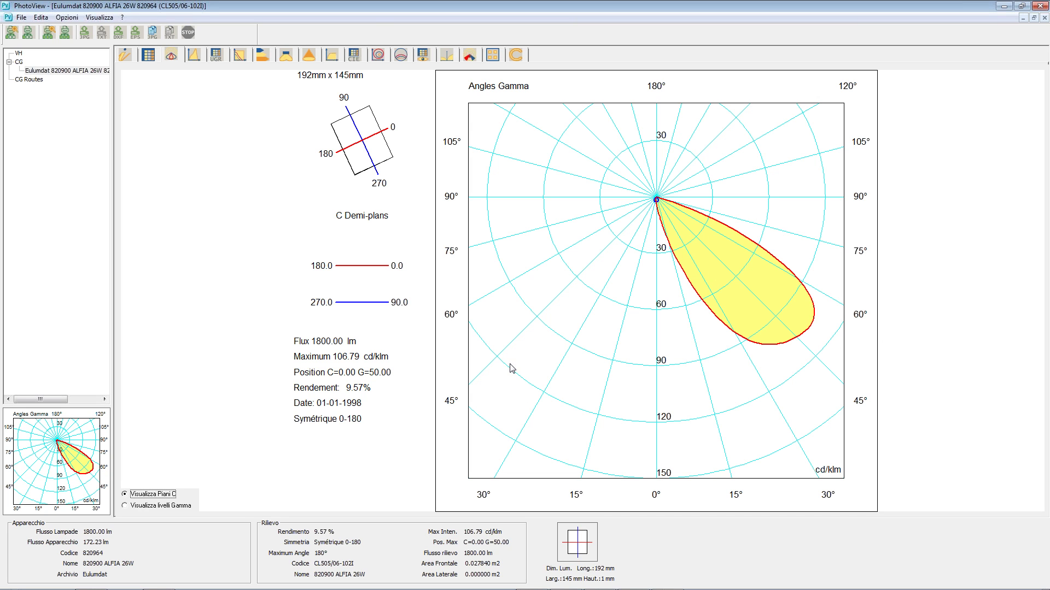
Put the intensity table in edit mode and calculate a 180° rotation of the photometry around Z
{"action": "left_click", "coordinate": [148, 55]}
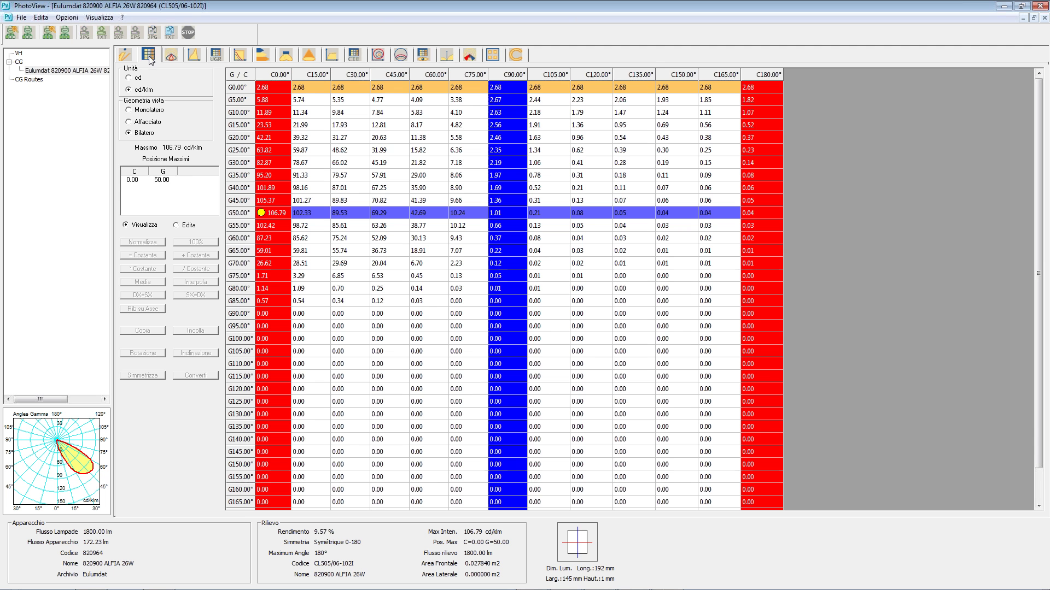
{"action": "left_click", "coordinate": [188, 226]}
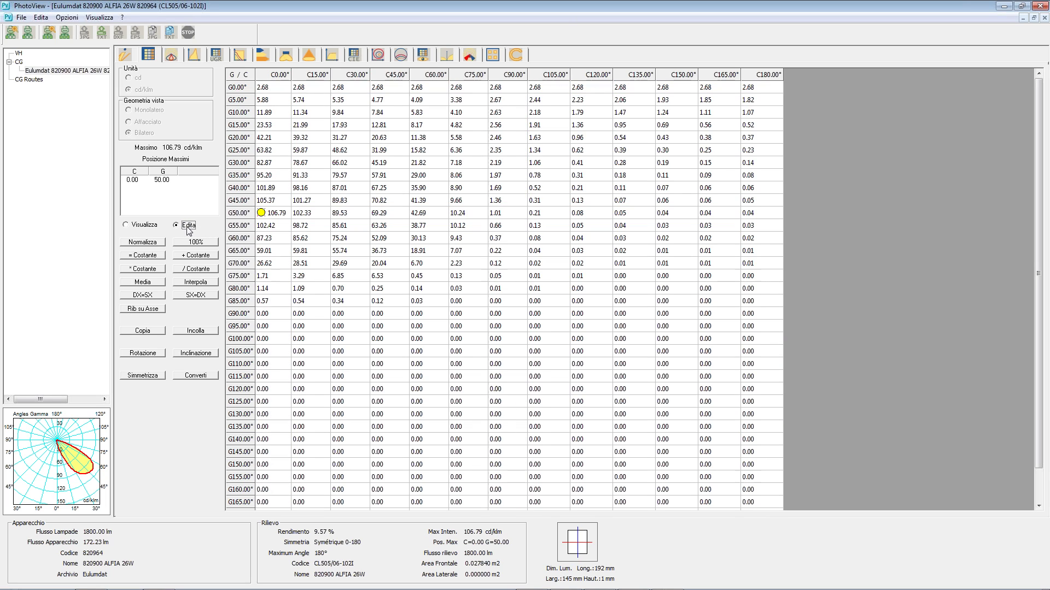
{"action": "left_click", "coordinate": [143, 353]}
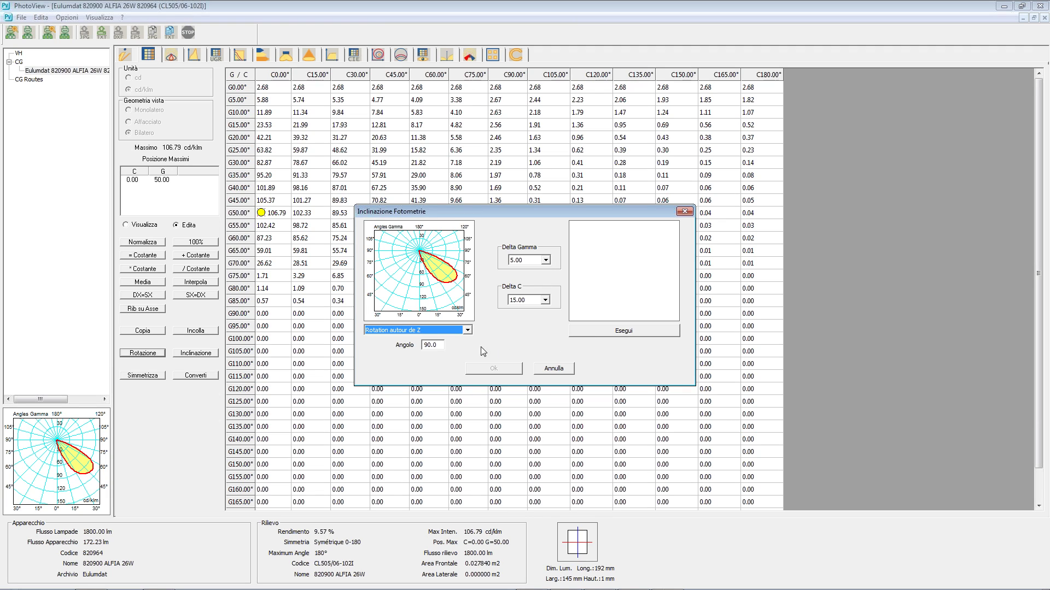
{"action": "left_click", "coordinate": [395, 330]}
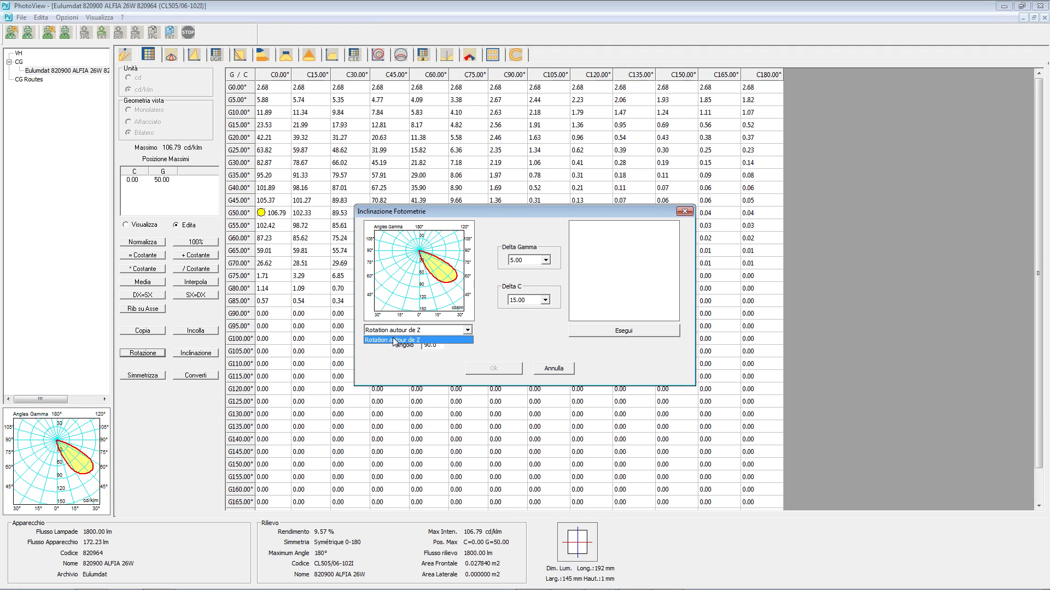
{"action": "left_click", "coordinate": [394, 341]}
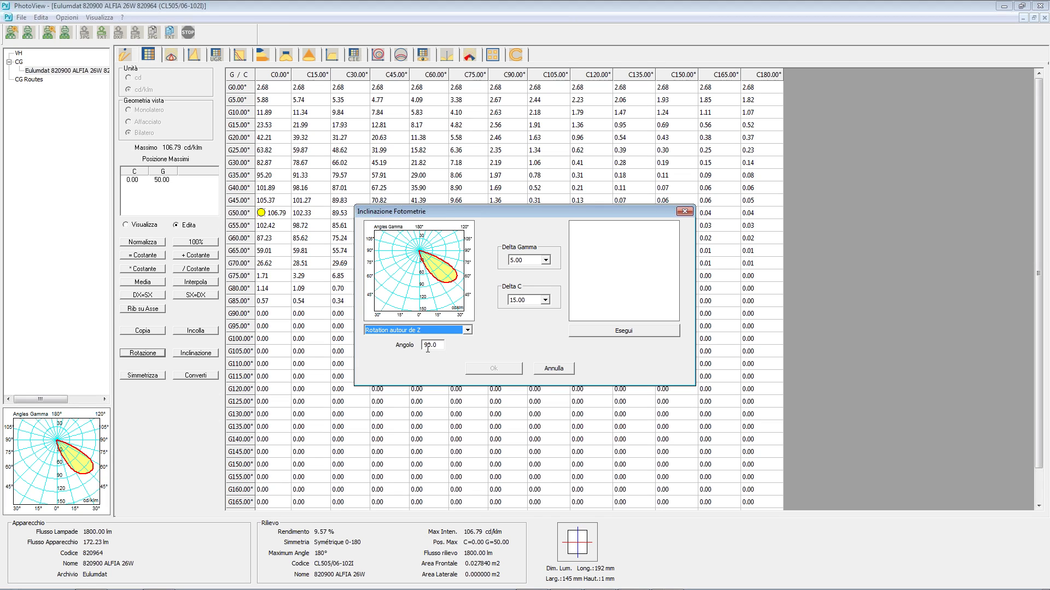
{"action": "left_click_drag", "start_coordinate": [430, 346], "coordinate": [389, 350]}
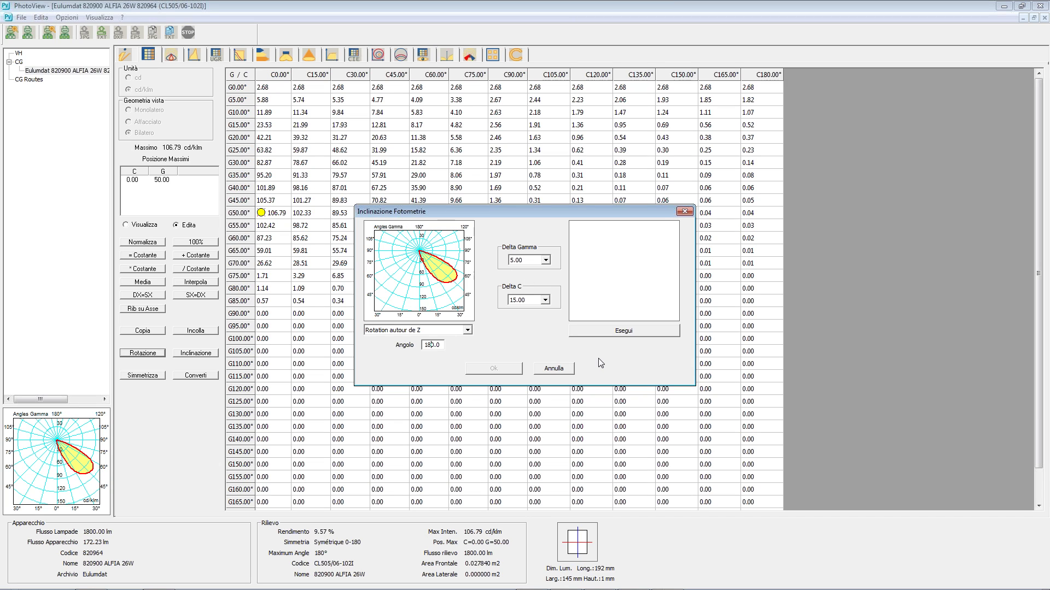
{"action": "left_click", "coordinate": [624, 332]}
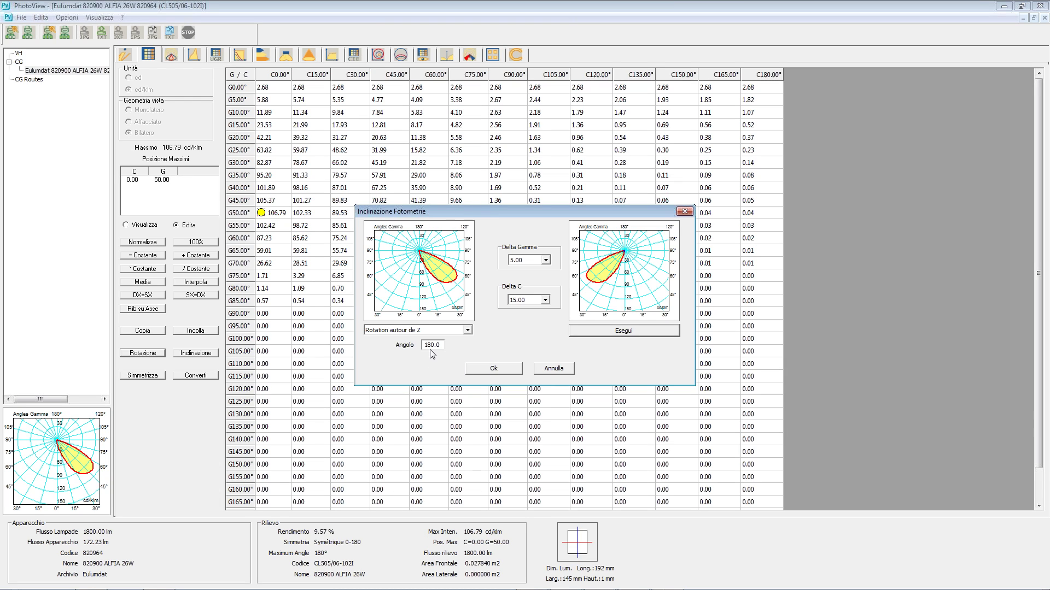
Keep Delta Gamma at 5.00, apply the rotation, and check the rotated photometry in the polar diagram
{"action": "left_click", "coordinate": [545, 261]}
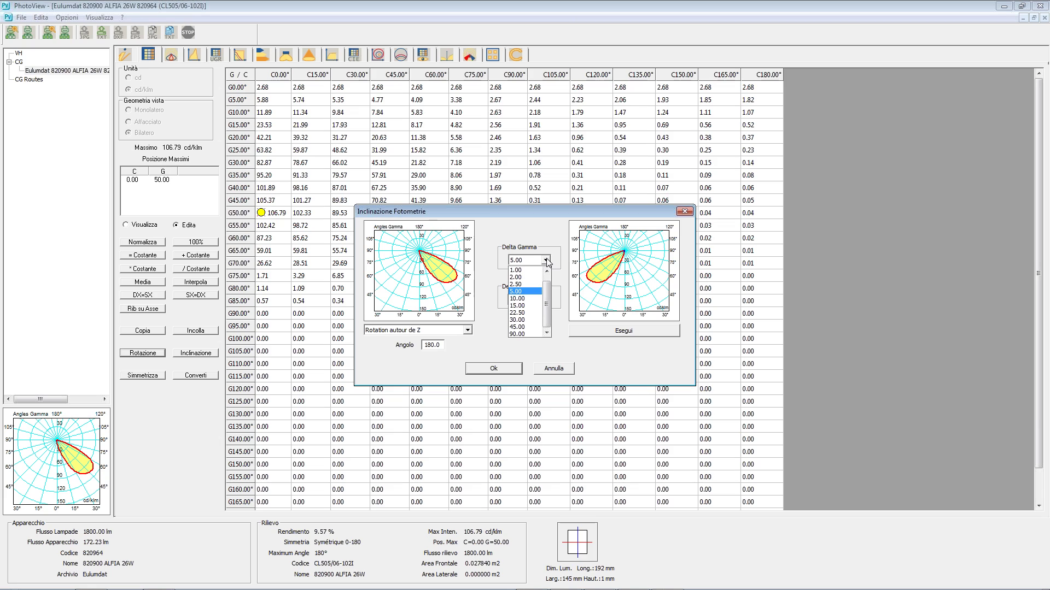
{"action": "left_click", "coordinate": [545, 238]}
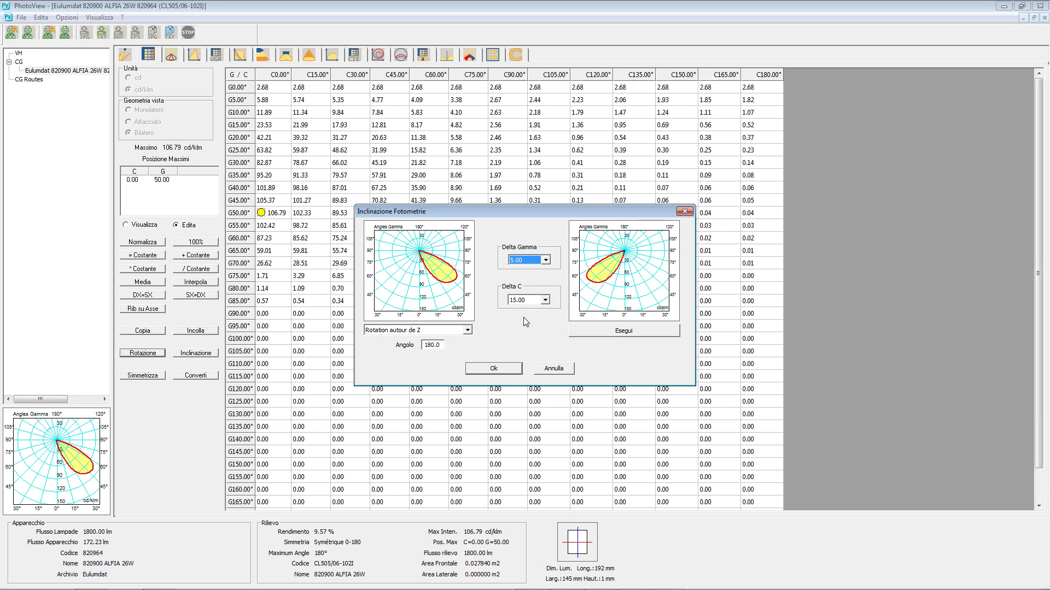
{"action": "left_click", "coordinate": [491, 369]}
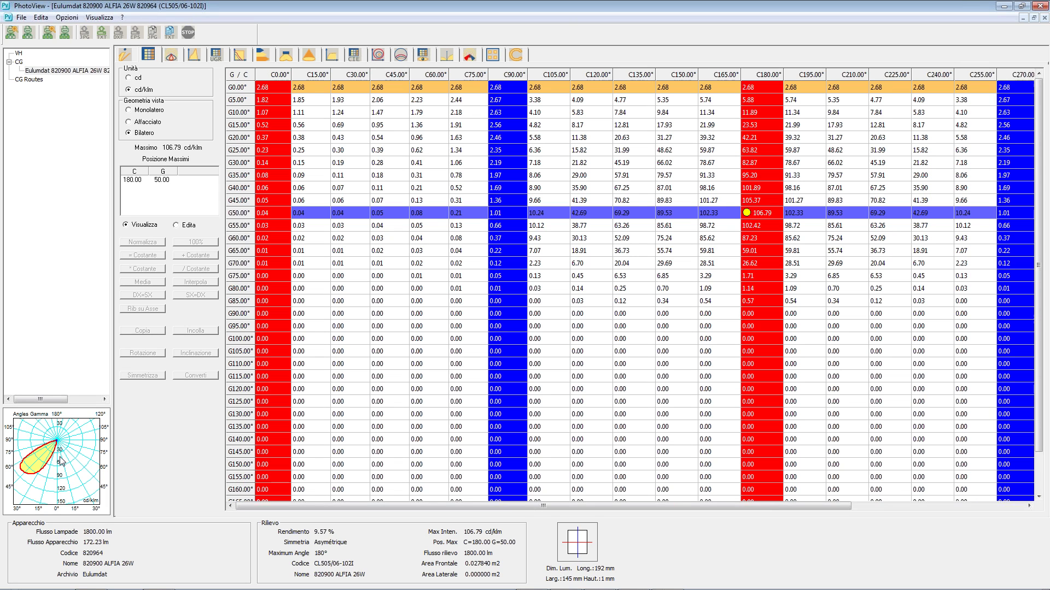
{"action": "left_click", "coordinate": [171, 55]}
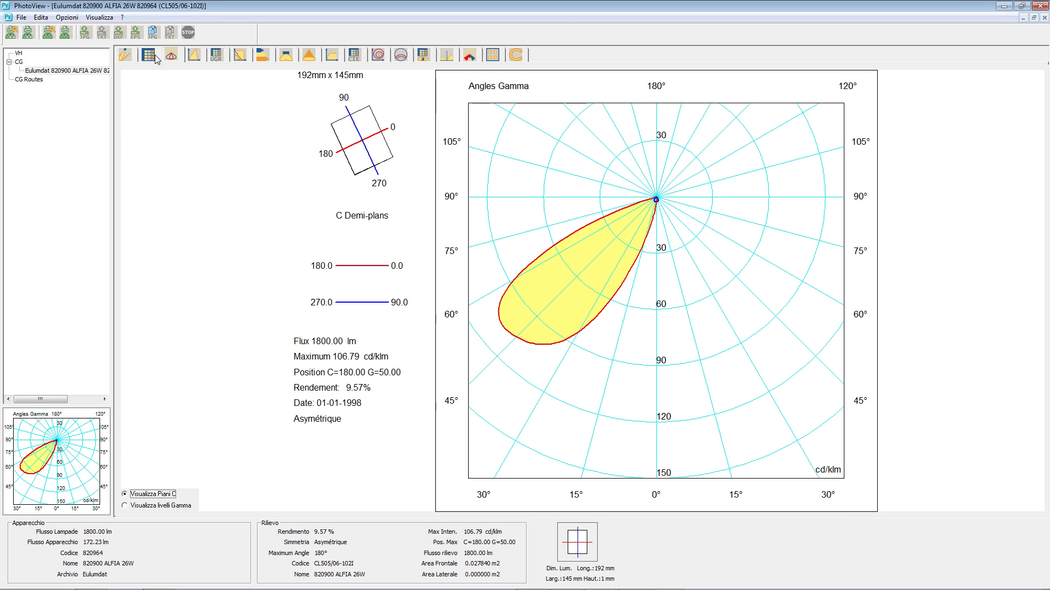
{"action": "left_click", "coordinate": [148, 55]}
Review the save options for the rotated photometric file without saving, and examine the luminaire's code field
{"action": "left_click", "coordinate": [22, 18]}
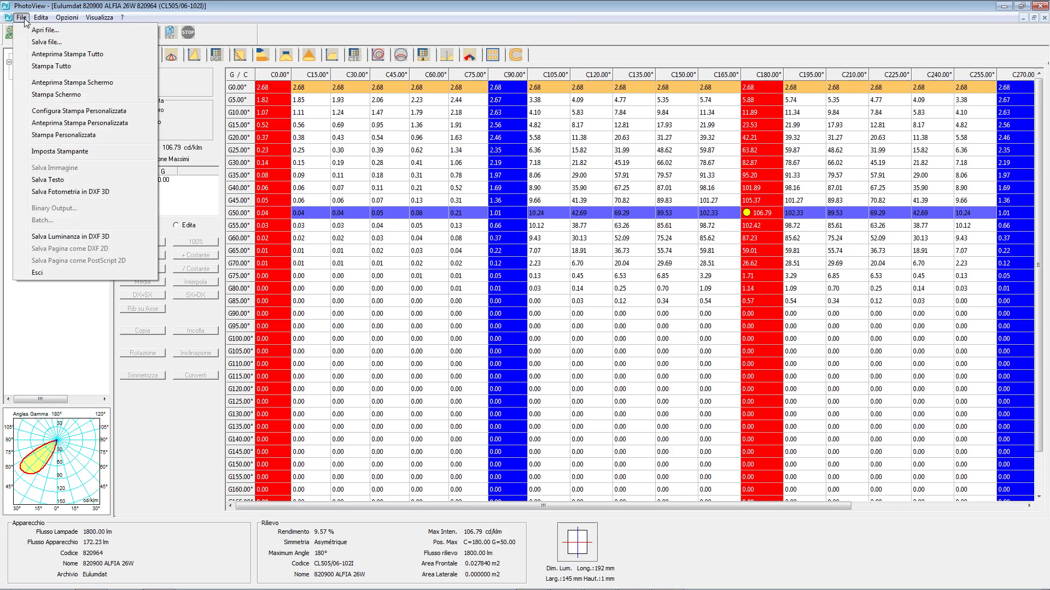
{"action": "left_click", "coordinate": [37, 44]}
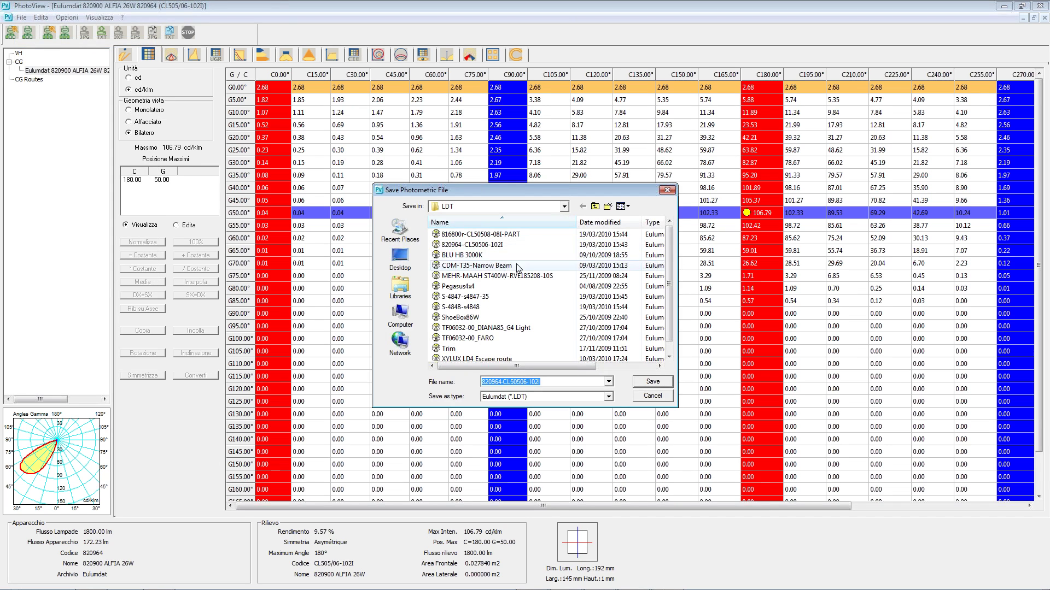
{"action": "left_click_drag", "start_coordinate": [544, 189], "coordinate": [537, 138]}
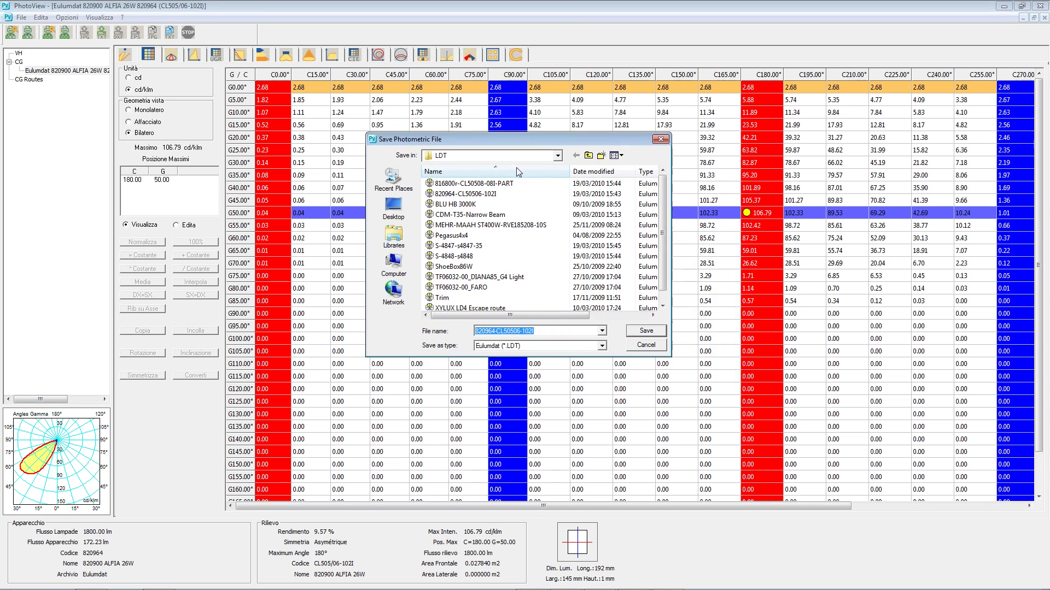
{"action": "left_click", "coordinate": [651, 347]}
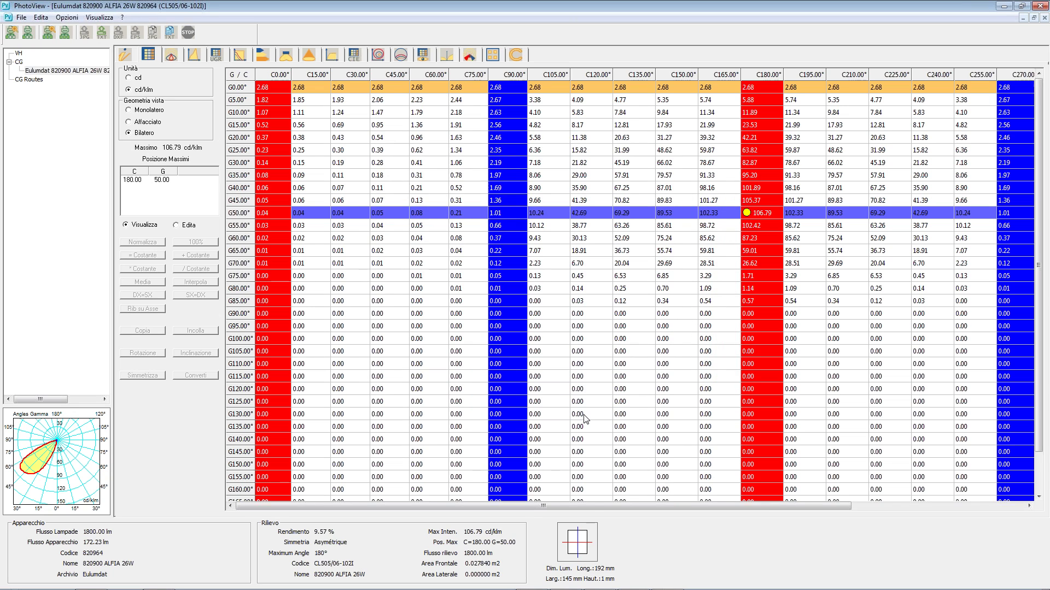
{"action": "left_click", "coordinate": [125, 55]}
{"action": "left_click", "coordinate": [219, 92]}
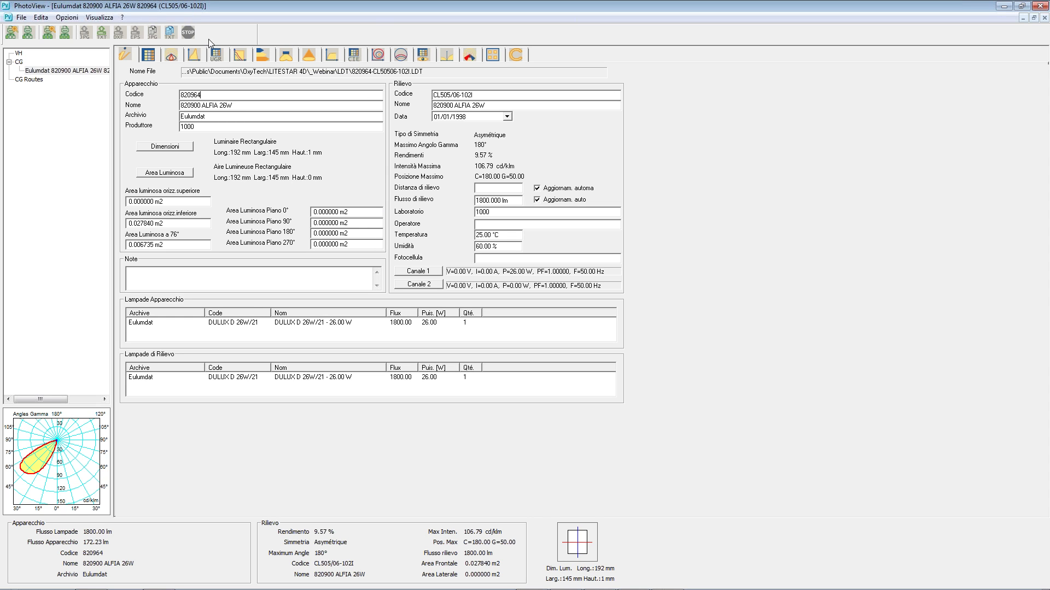
Put the intensity table in edit mode and calculate a trial 30° inclination of the photometry about C0-C180
{"action": "left_click", "coordinate": [148, 55]}
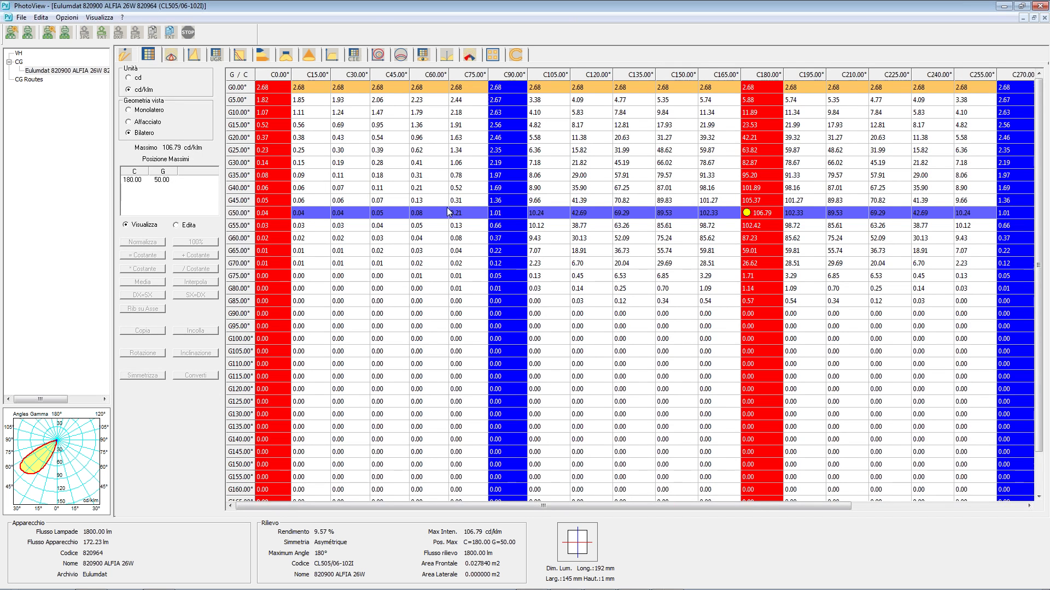
{"action": "left_click", "coordinate": [188, 226]}
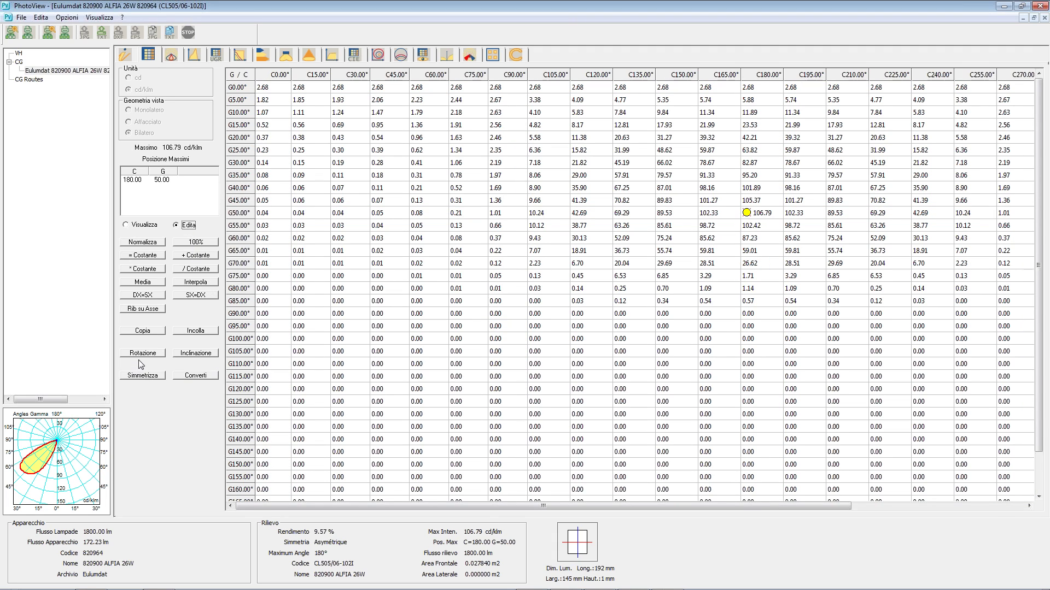
{"action": "left_click", "coordinate": [197, 354]}
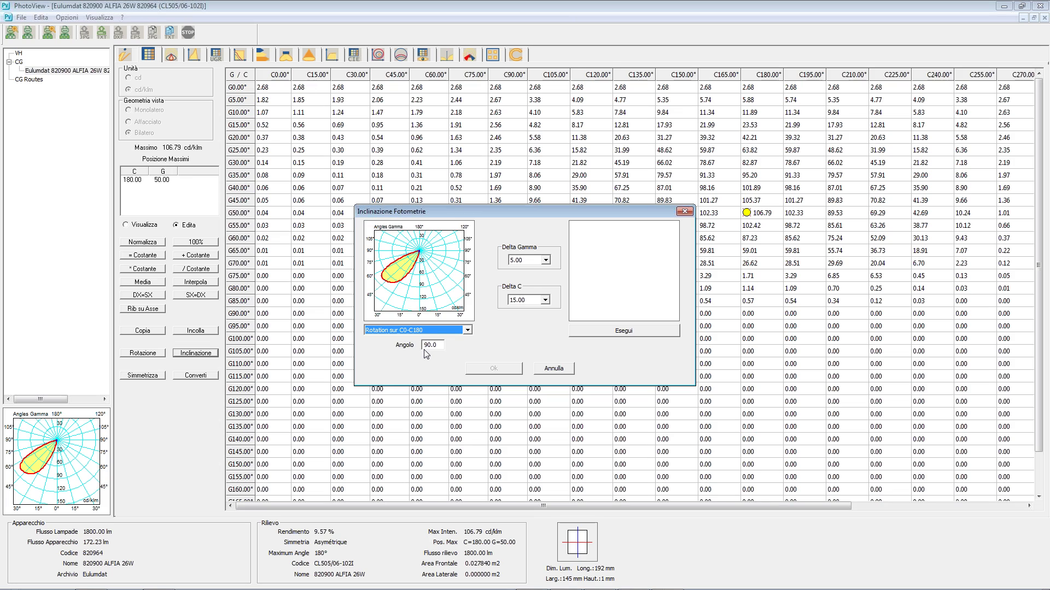
{"action": "left_click", "coordinate": [424, 328]}
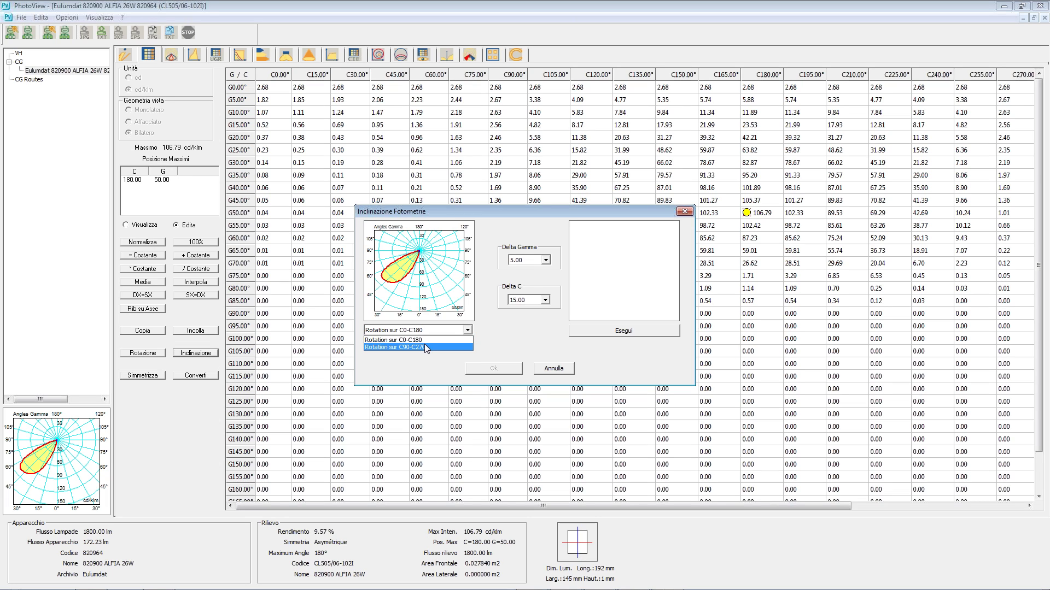
{"action": "left_click", "coordinate": [426, 340]}
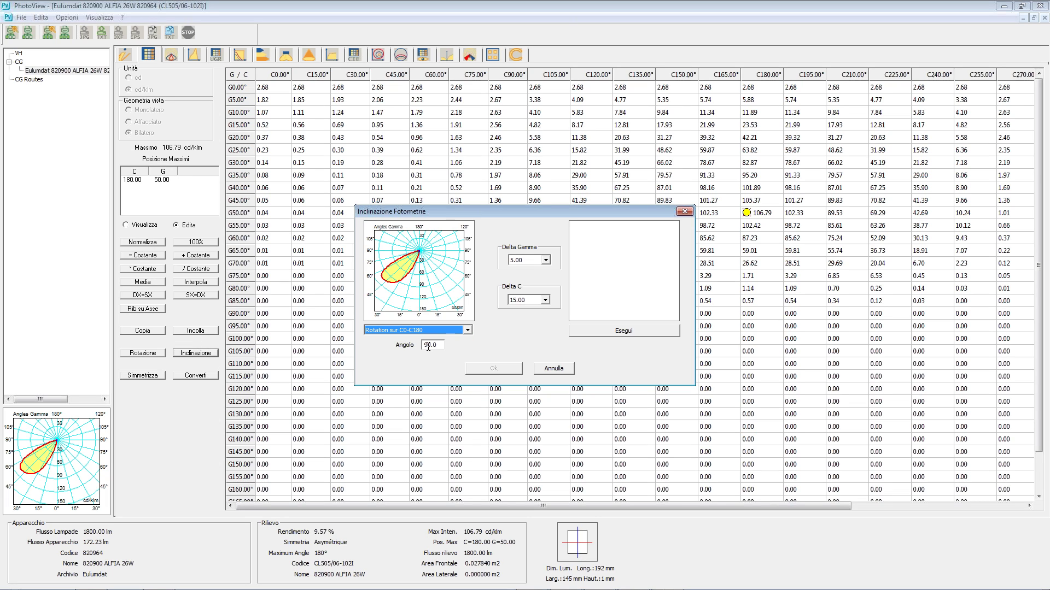
{"action": "left_click_drag", "start_coordinate": [428, 347], "coordinate": [421, 347]}
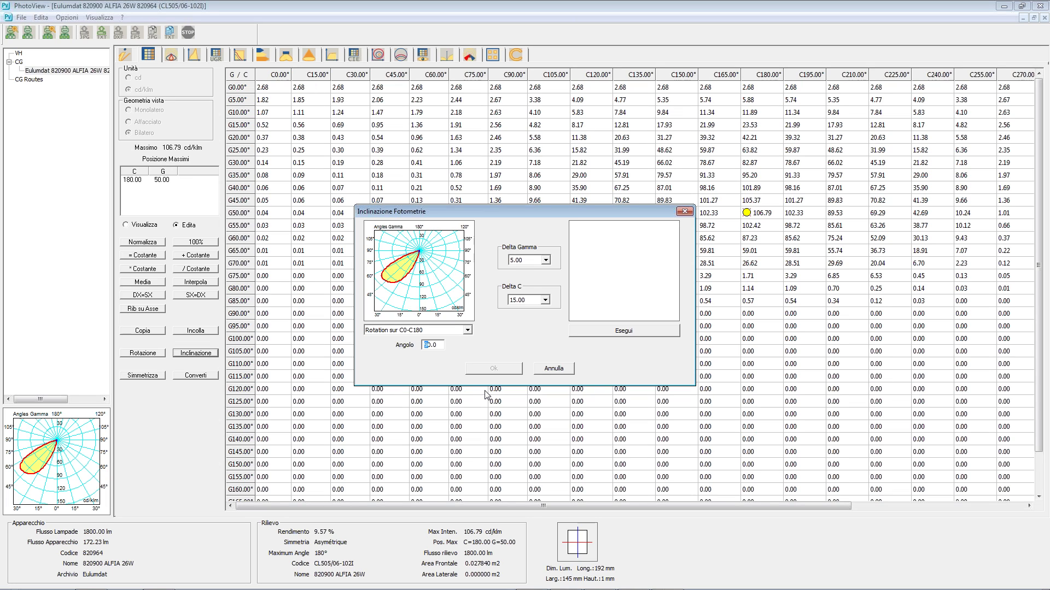
{"action": "type", "text": "3"}
{"action": "left_click", "coordinate": [610, 331]}
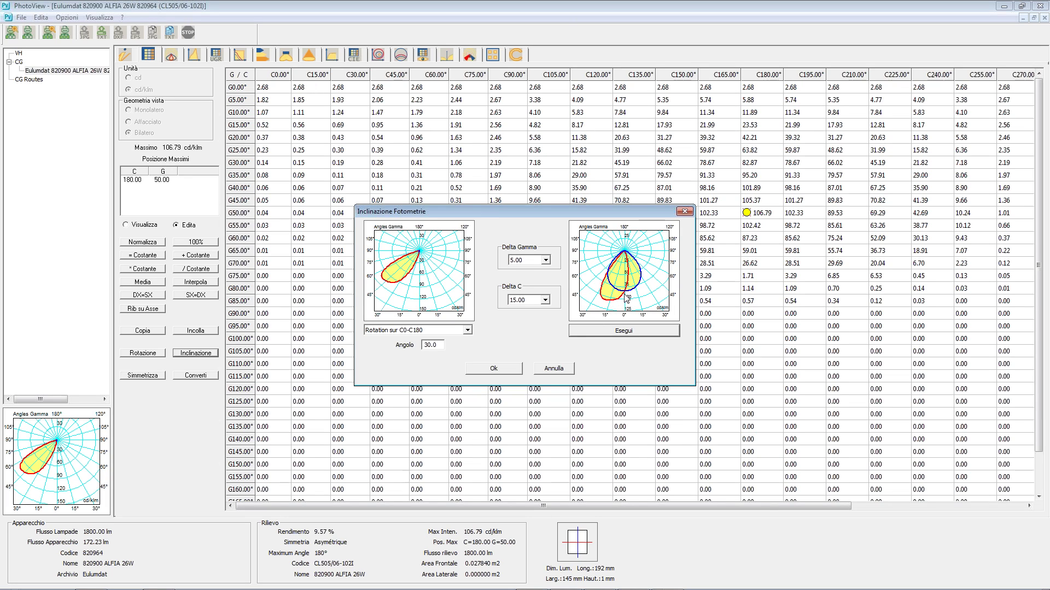
Calculate a trial 40° inclination about C0-C180, and cancel the inclination without applying it
{"action": "left_click", "coordinate": [422, 346]}
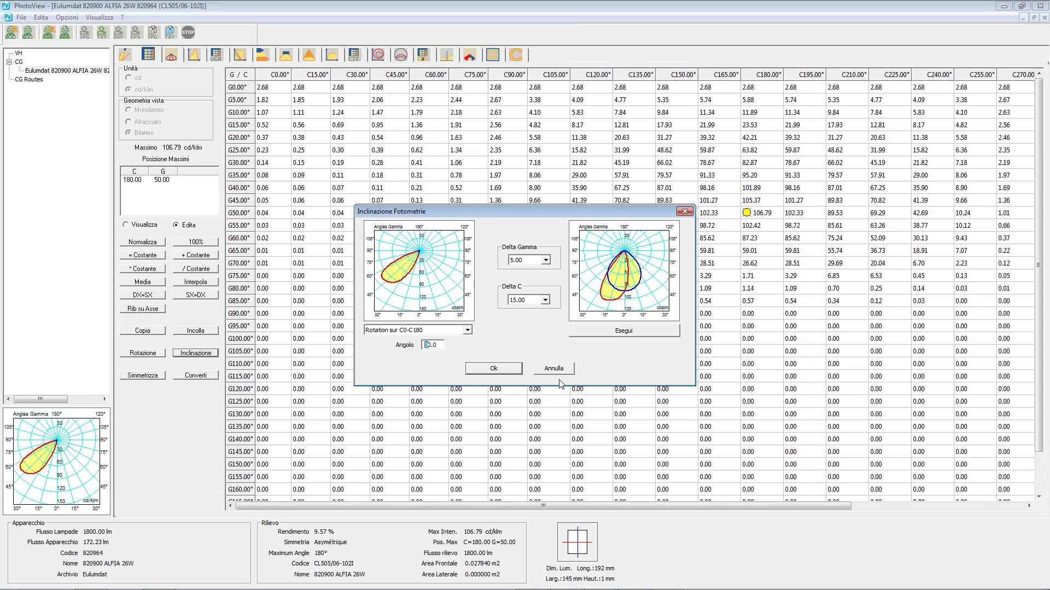
{"action": "type", "text": "4"}
{"action": "left_click", "coordinate": [611, 335]}
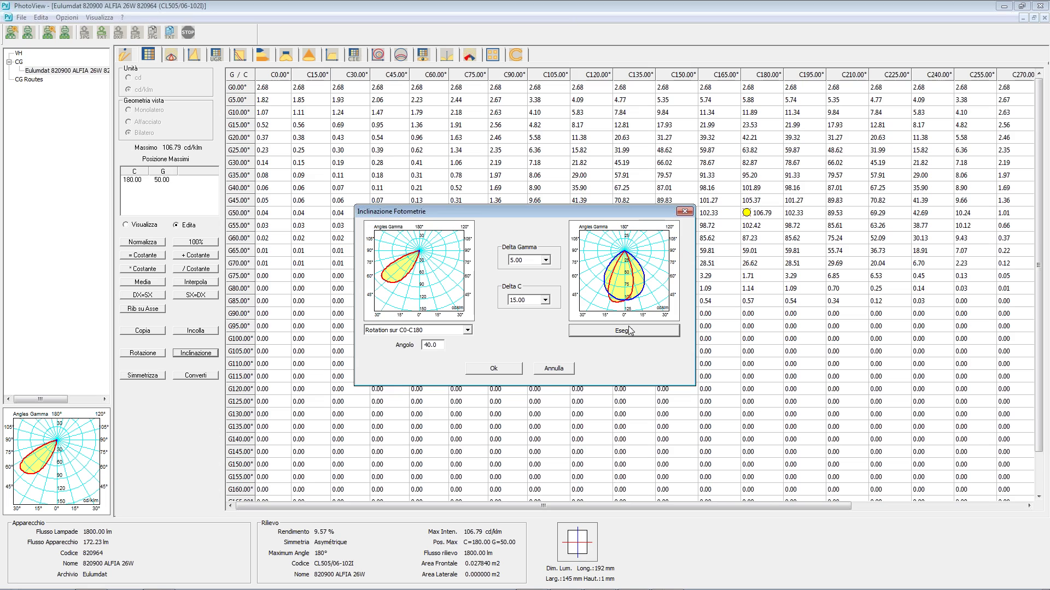
{"action": "left_click", "coordinate": [554, 370]}
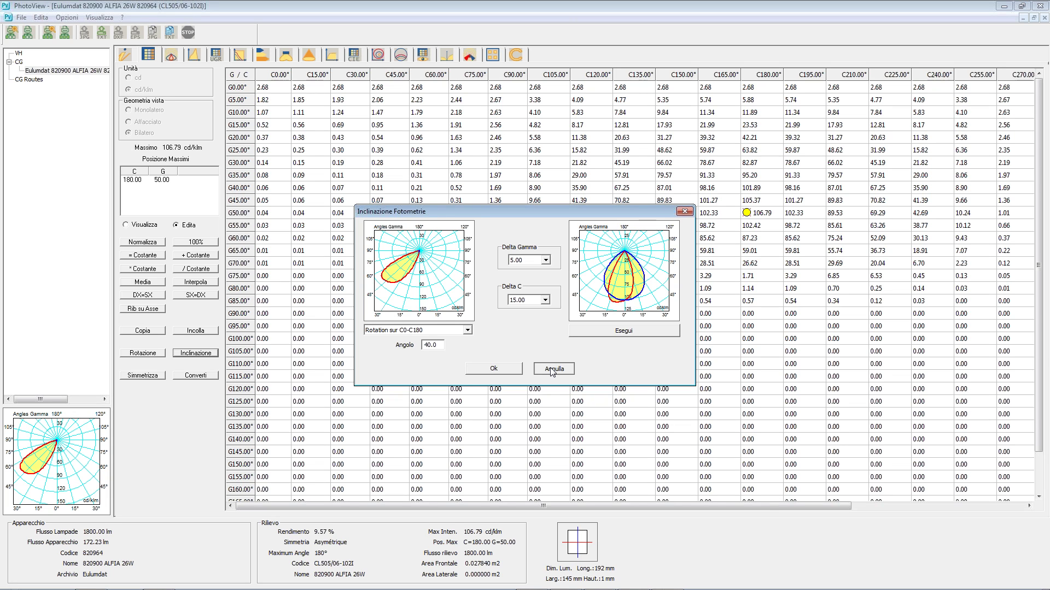
{"action": "left_click", "coordinate": [553, 370]}
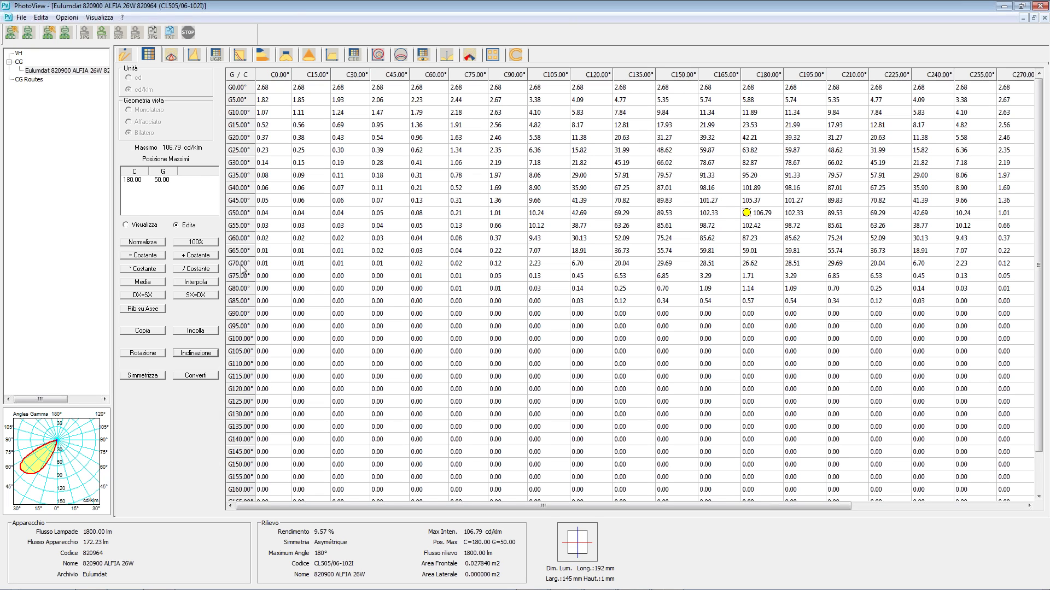
View the photometry's polar diagram, and close PhotoView and the LDT folder window to return to Litecalc
{"action": "left_click", "coordinate": [171, 55]}
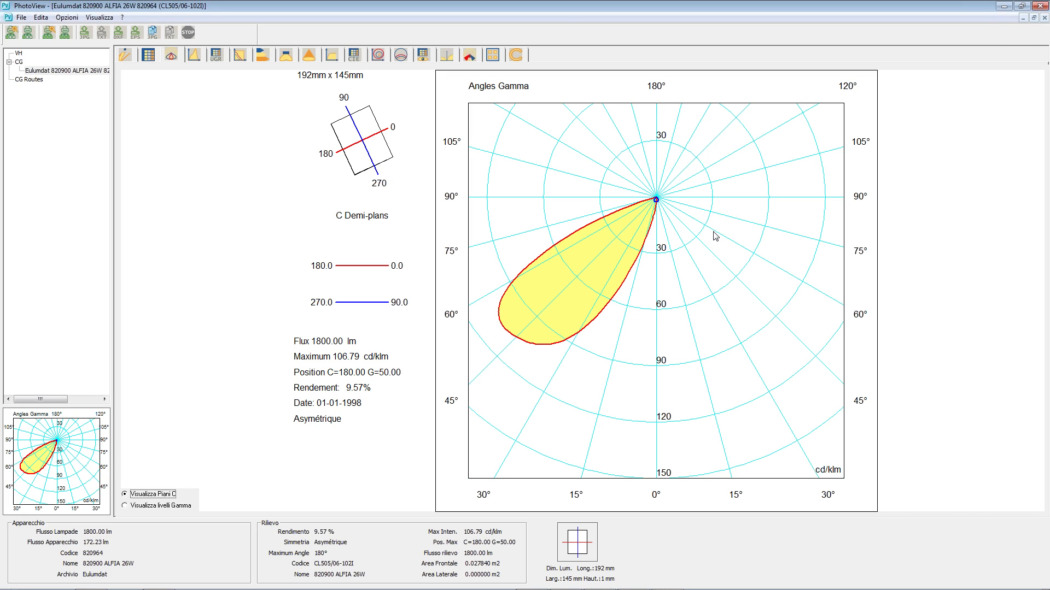
{"action": "left_click", "coordinate": [1044, 5]}
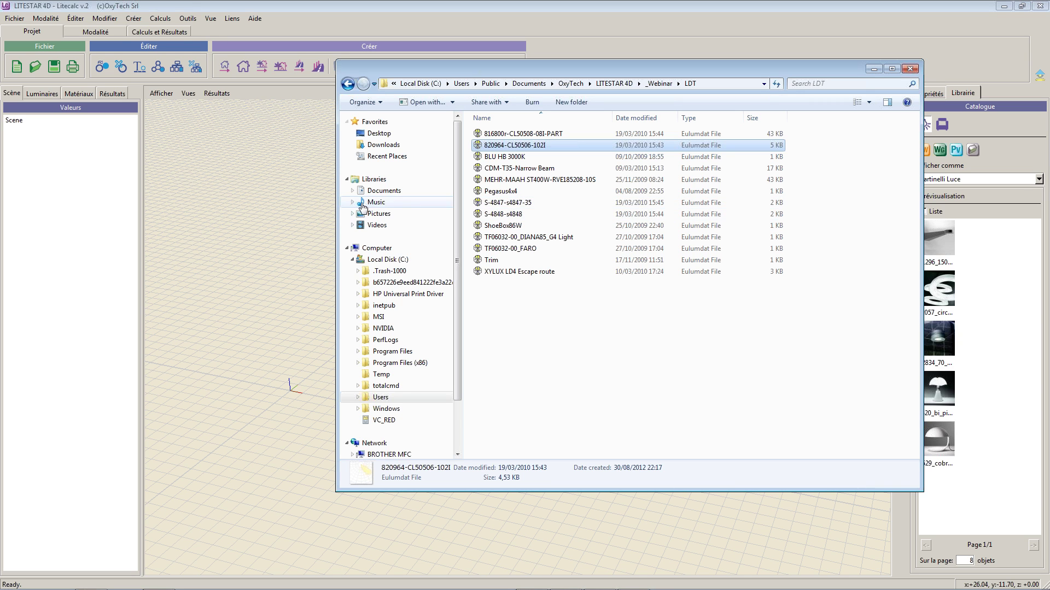
{"action": "key", "text": "Escape"}
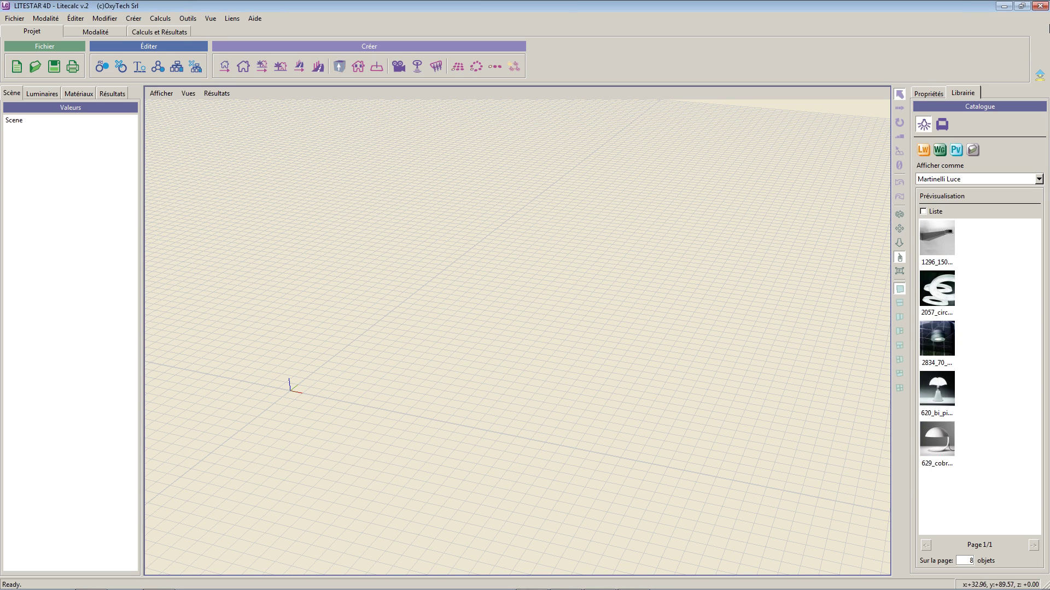